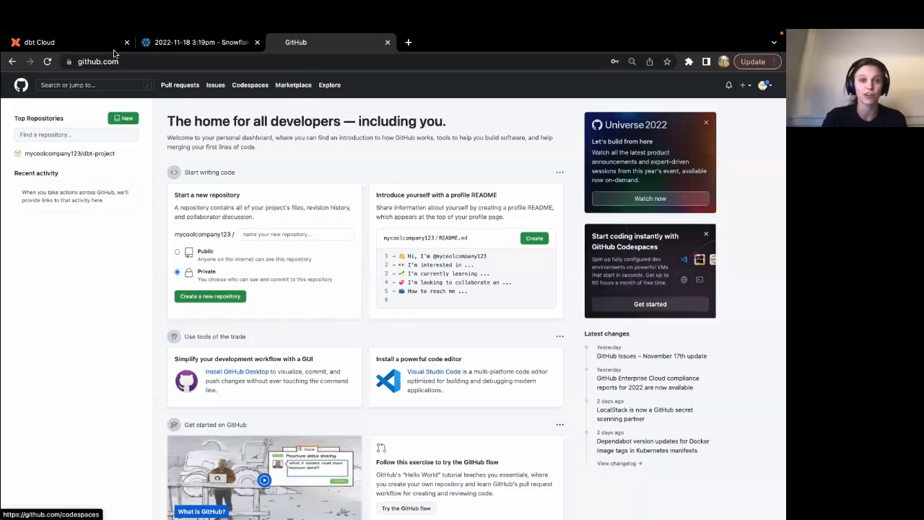
Sign in to dbt Cloud, confirm the project name Analytics, and open the warehouse choice with Snowflake.
{"action": "left_click", "coordinate": [92, 45]}
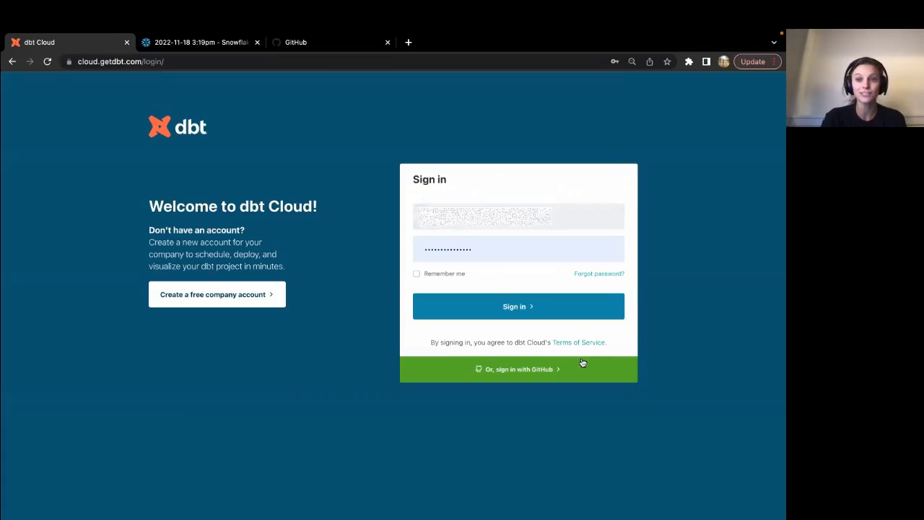
{"action": "left_click", "coordinate": [501, 308]}
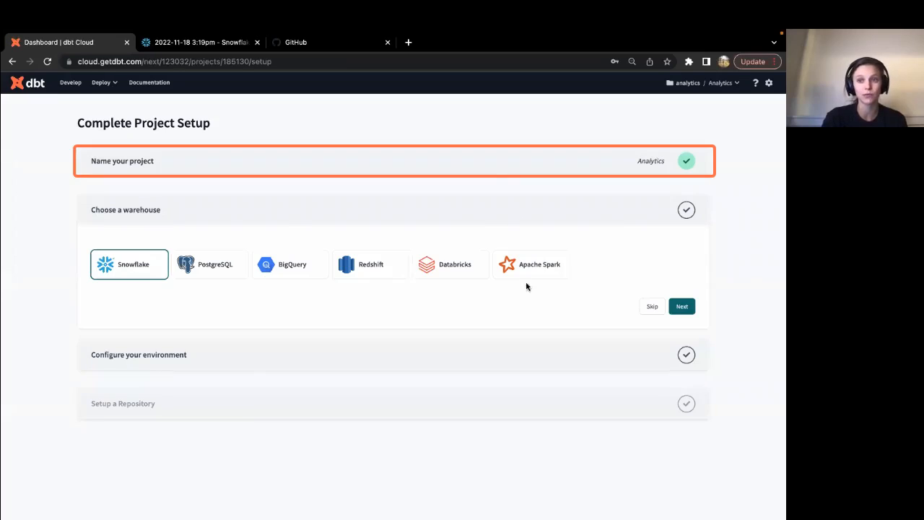
{"action": "left_click", "coordinate": [361, 164]}
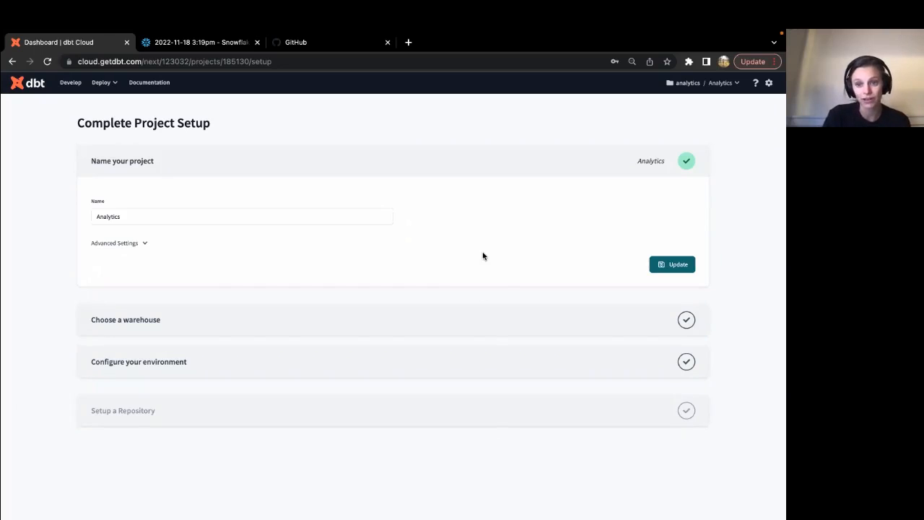
{"action": "left_click", "coordinate": [280, 219]}
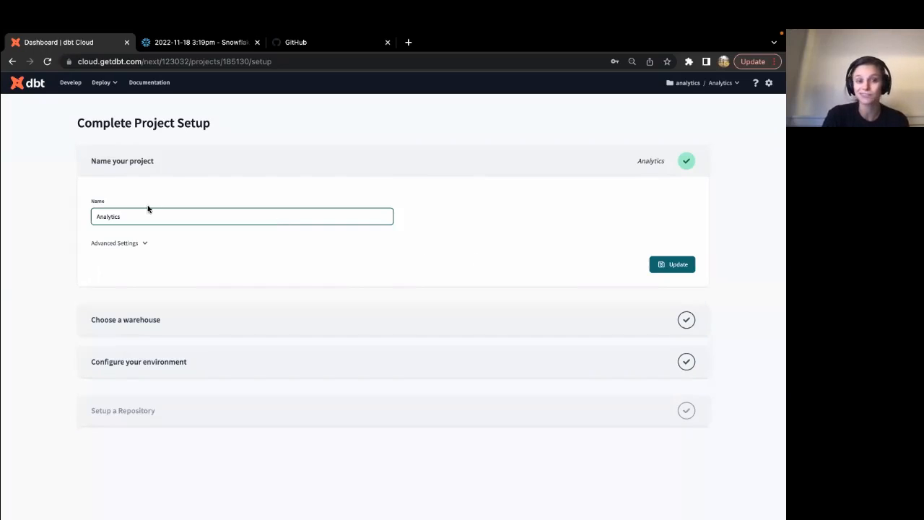
{"action": "left_click", "coordinate": [422, 325]}
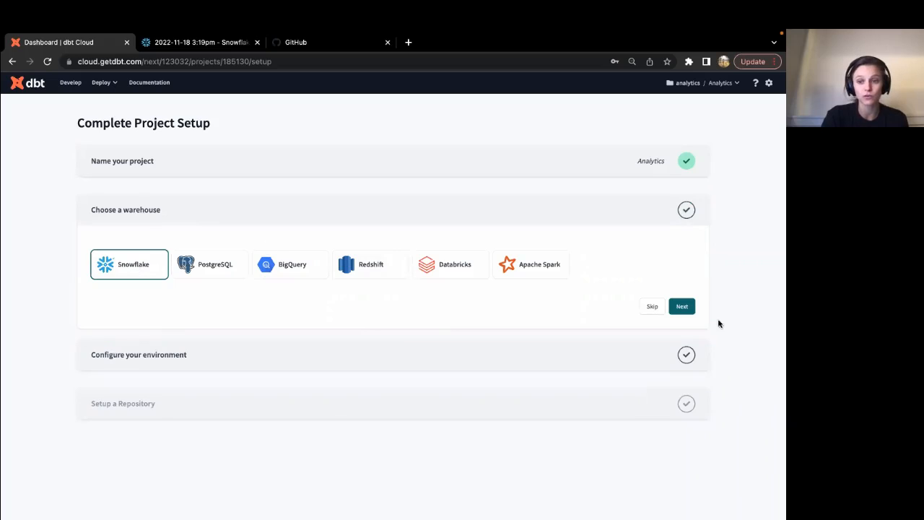
Confirm Snowflake as the warehouse and scroll down to the empty Account, Database and Warehouse settings.
{"action": "left_click", "coordinate": [682, 306]}
{"action": "scroll", "coordinate": [363, 353], "scroll_direction": "down", "scroll_amount": 2}
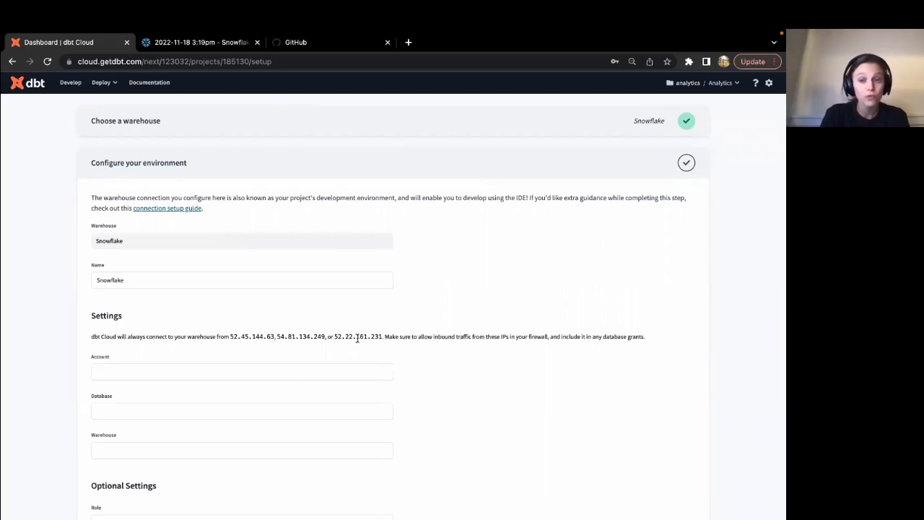
{"action": "triple_click", "coordinate": [353, 337]}
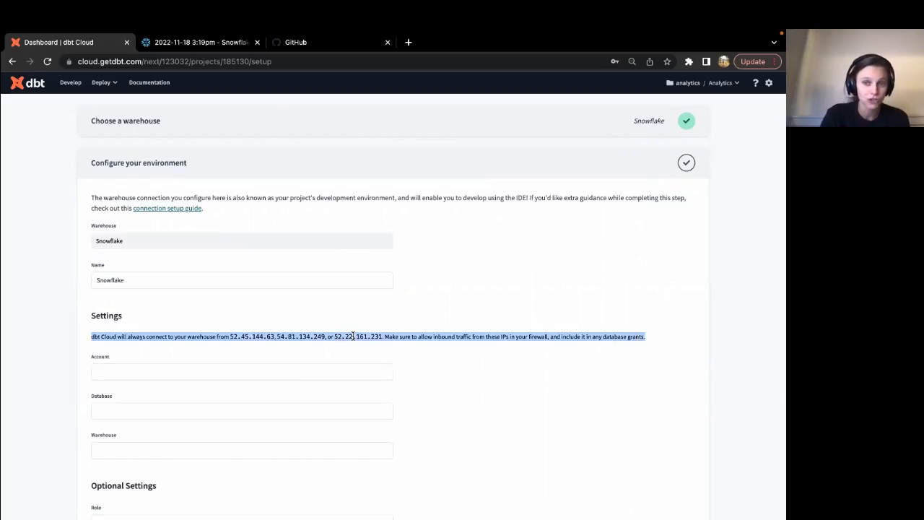
{"action": "left_click", "coordinate": [426, 360]}
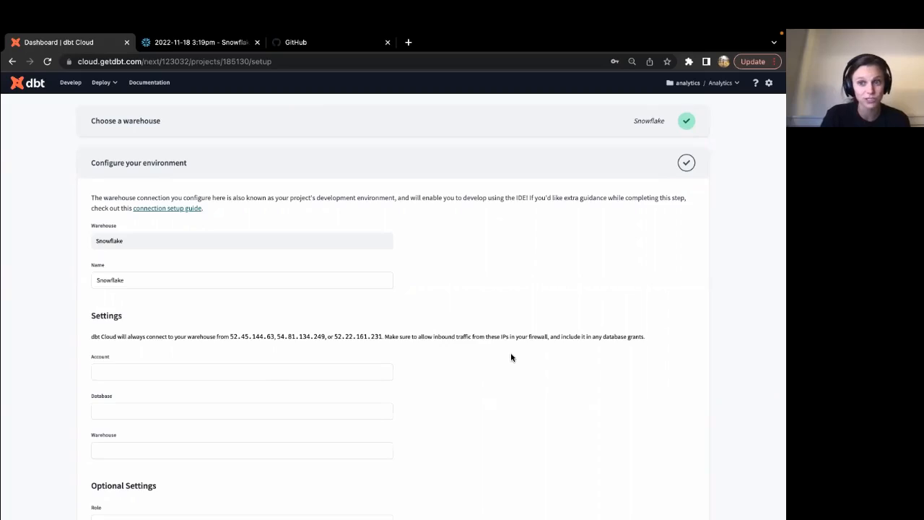
{"action": "scroll", "coordinate": [511, 358], "scroll_direction": "down", "scroll_amount": 1}
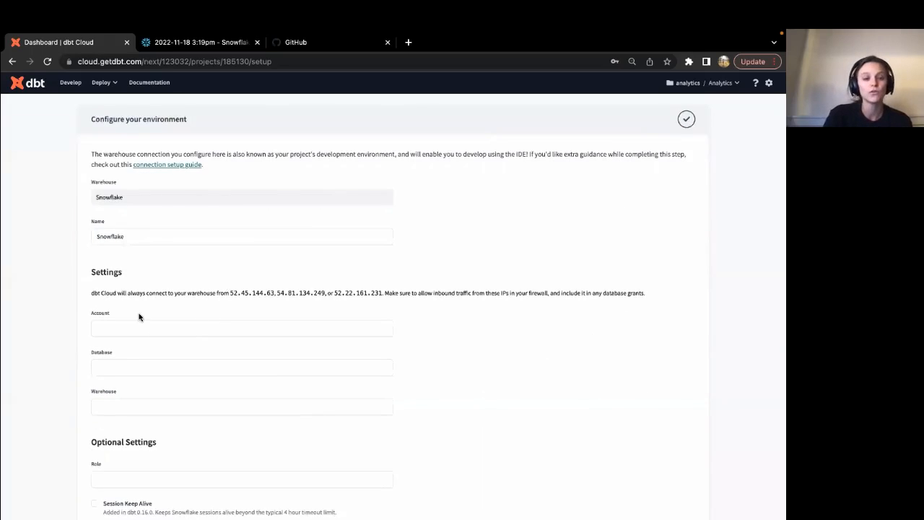
{"action": "scroll", "coordinate": [130, 307], "scroll_direction": "down", "scroll_amount": 1}
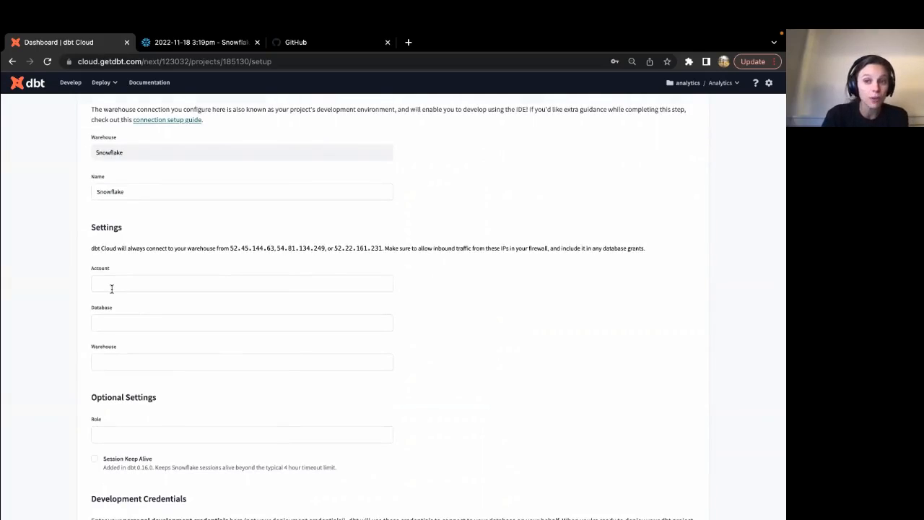
Copy the account locator from the Snowflake worksheet address into dbt Cloud's Account field.
{"action": "left_click", "coordinate": [181, 42]}
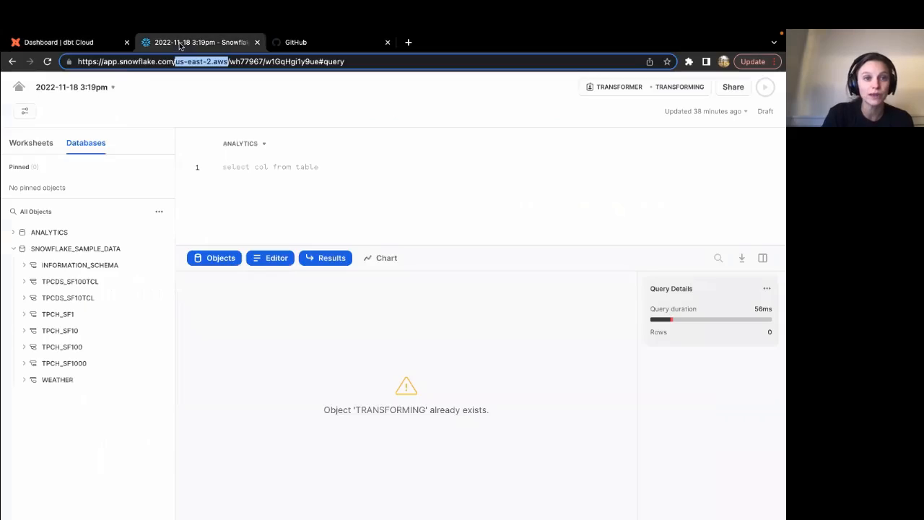
{"action": "left_click", "coordinate": [142, 62]}
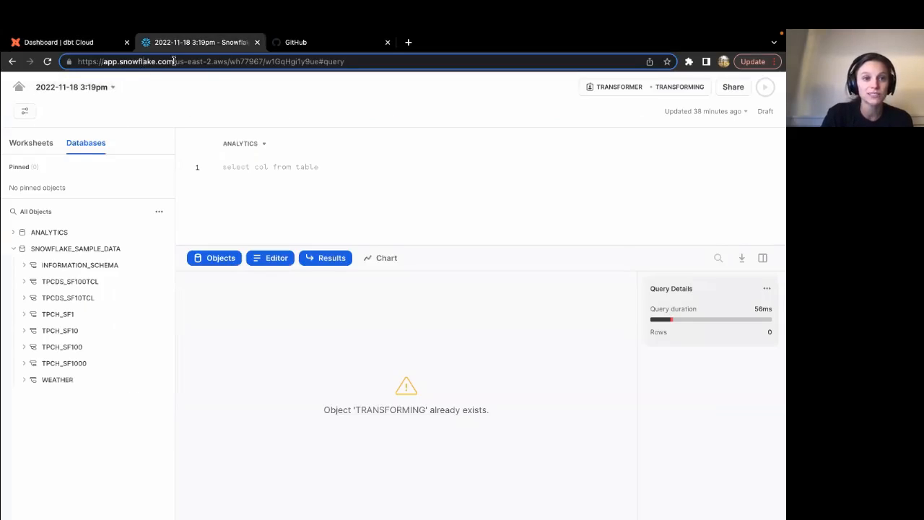
{"action": "left_click_drag", "start_coordinate": [174, 61], "coordinate": [227, 60]}
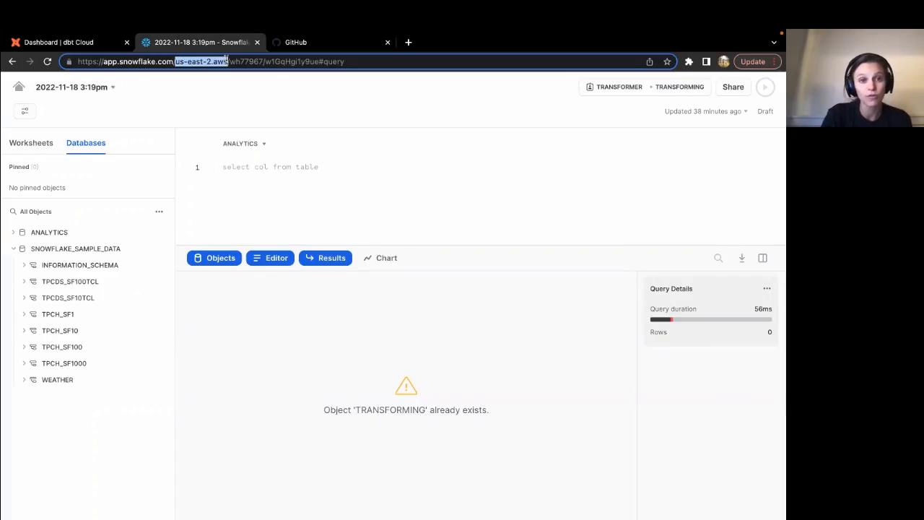
{"action": "double_click", "coordinate": [248, 61]}
{"action": "key", "text": "ctrl+c"}
{"action": "left_click", "coordinate": [89, 45]}
{"action": "left_click", "coordinate": [130, 280]}
{"action": "key", "text": "ctrl+v"}
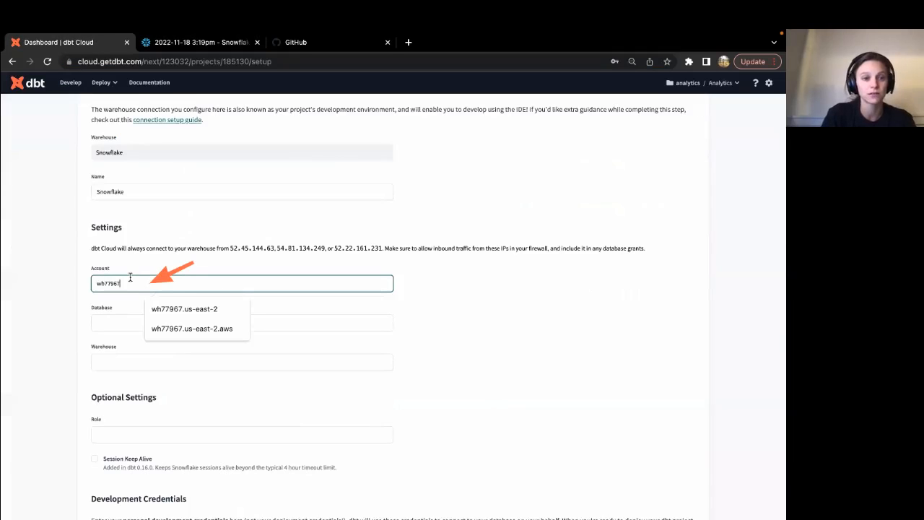
Append '.us-east-2.aws' from the Snowflake address to the Account value.
{"action": "left_click", "coordinate": [167, 45]}
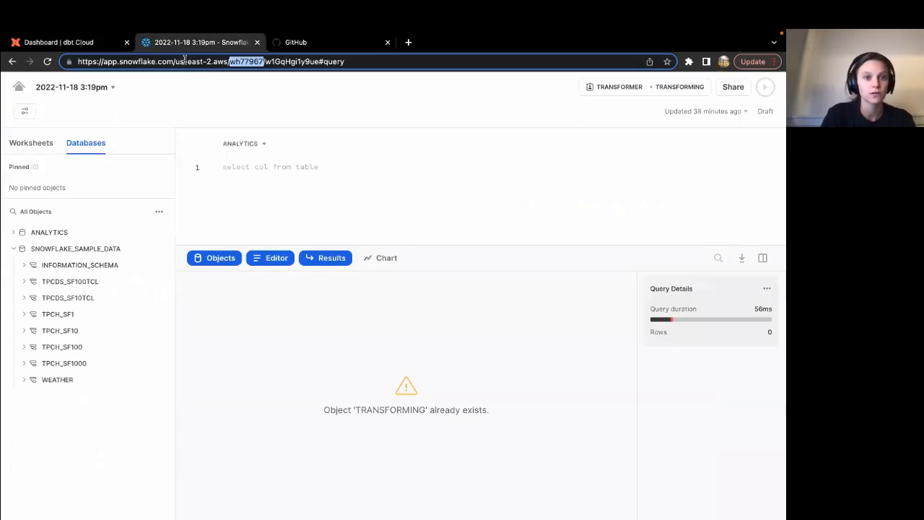
{"action": "double_click", "coordinate": [206, 62]}
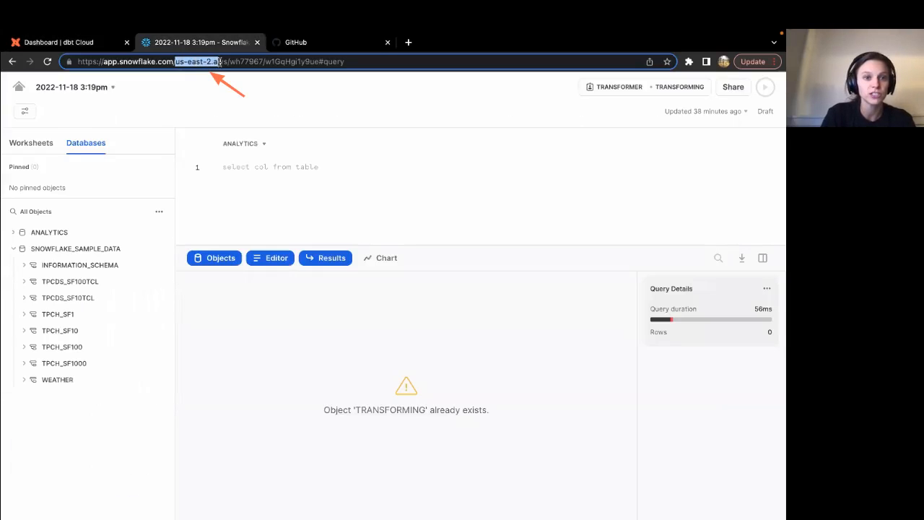
{"action": "left_click", "coordinate": [92, 45]}
{"action": "type", "text": "."}
{"action": "key", "text": "ctrl+v"}
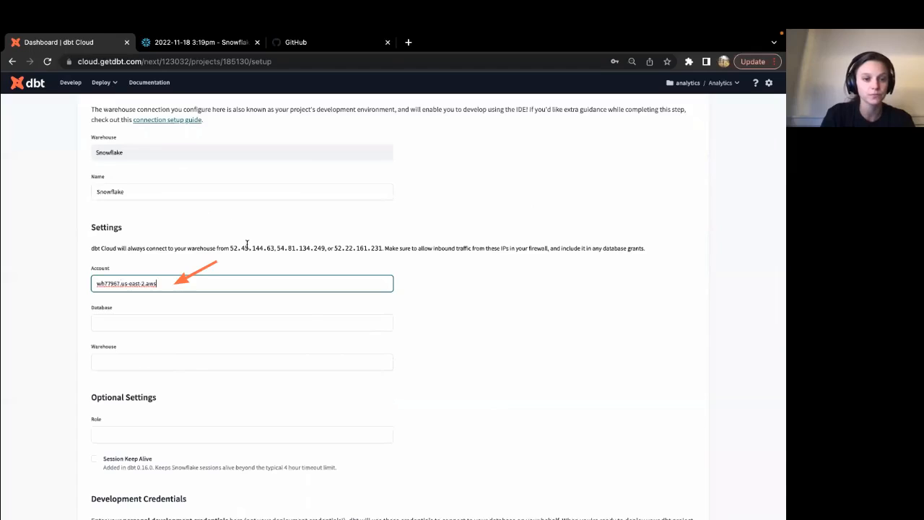
Enter Database analytics, Warehouse transforming and Role transformer in the Snowflake connection settings.
{"action": "left_click", "coordinate": [418, 301]}
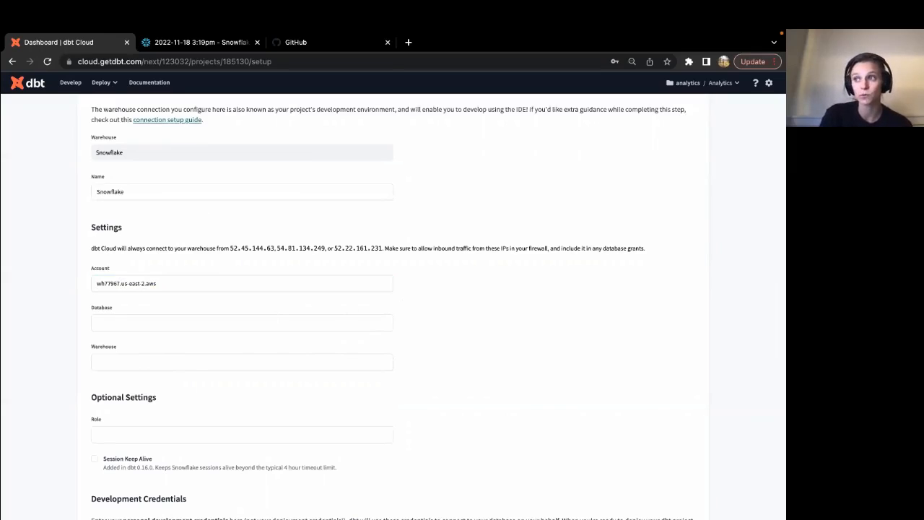
{"action": "left_click", "coordinate": [118, 324]}
{"action": "type", "text": "analytics"}
{"action": "left_click", "coordinate": [57, 354]}
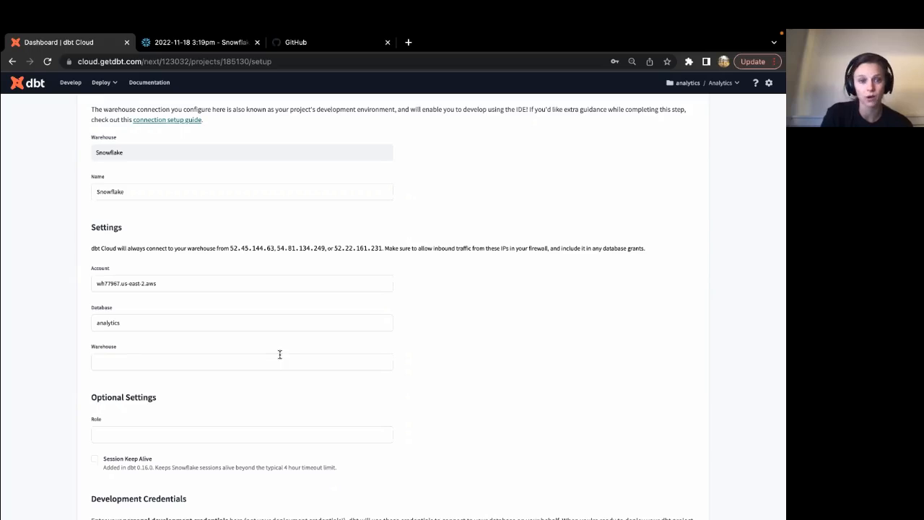
{"action": "left_click", "coordinate": [248, 358]}
{"action": "type", "text": "transforming"}
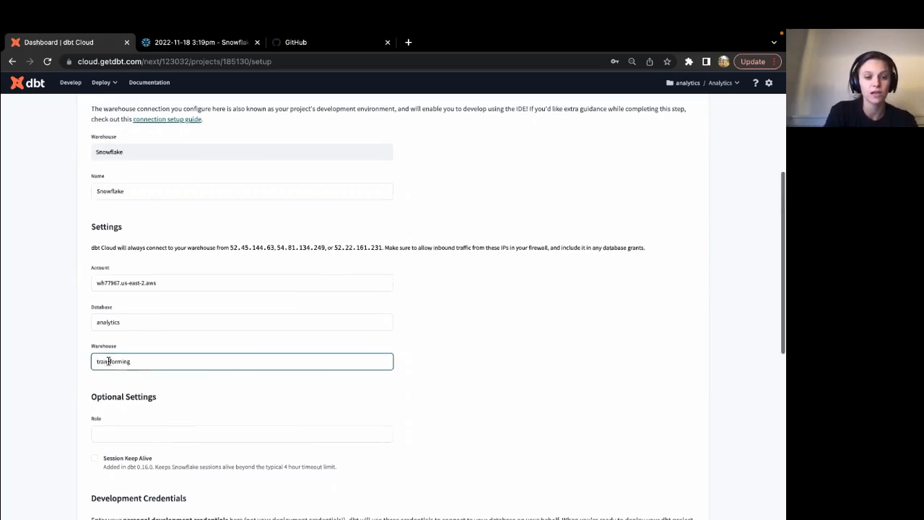
{"action": "scroll", "coordinate": [195, 337], "scroll_direction": "down", "scroll_amount": 3}
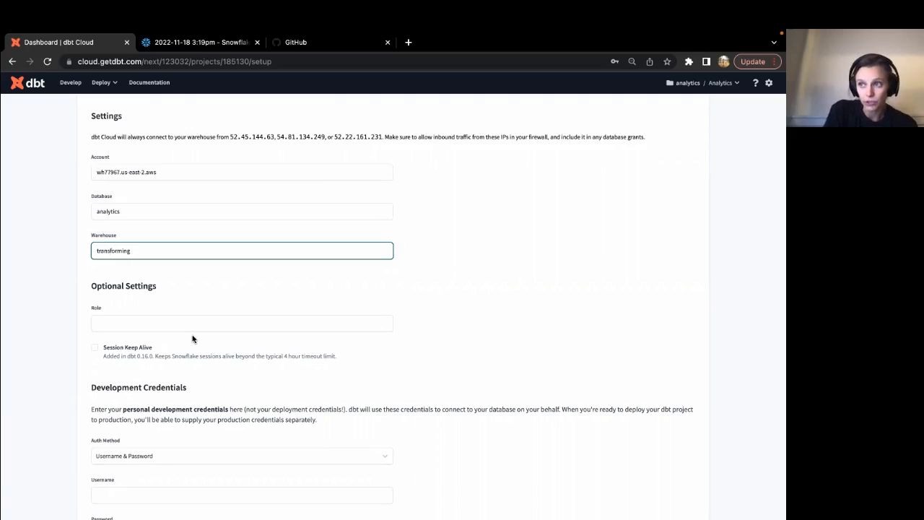
{"action": "left_click", "coordinate": [182, 325]}
{"action": "type", "text": "transformer"}
Fill the development credentials with the Snowflake username and replace the saved password.
{"action": "left_click", "coordinate": [111, 371]}
{"action": "scroll", "coordinate": [112, 372], "scroll_direction": "down", "scroll_amount": 2}
{"action": "scroll", "coordinate": [112, 372], "scroll_direction": "down", "scroll_amount": 4}
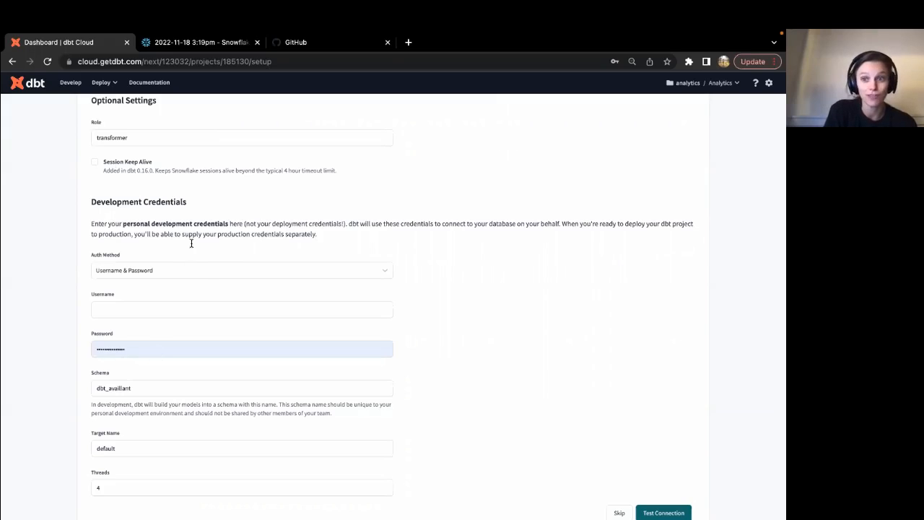
{"action": "scroll", "coordinate": [207, 274], "scroll_direction": "down", "scroll_amount": 1}
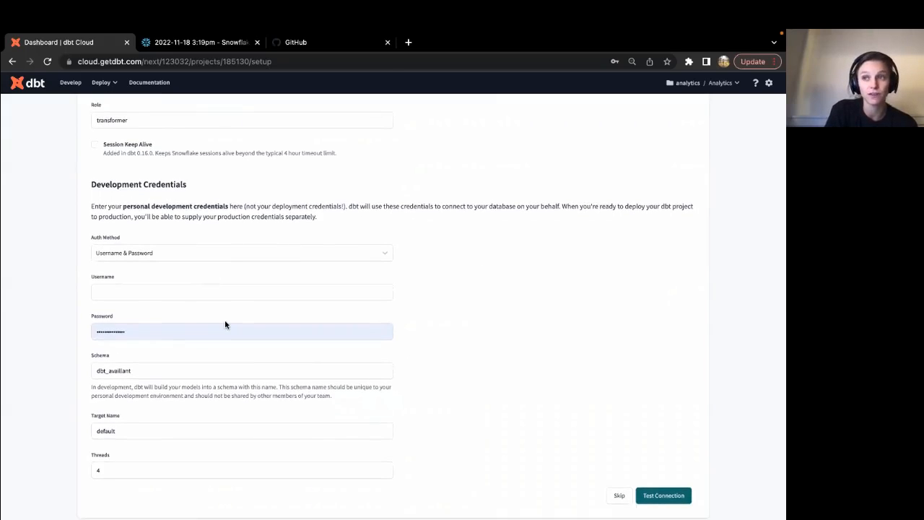
{"action": "scroll", "coordinate": [225, 322], "scroll_direction": "down", "scroll_amount": 1}
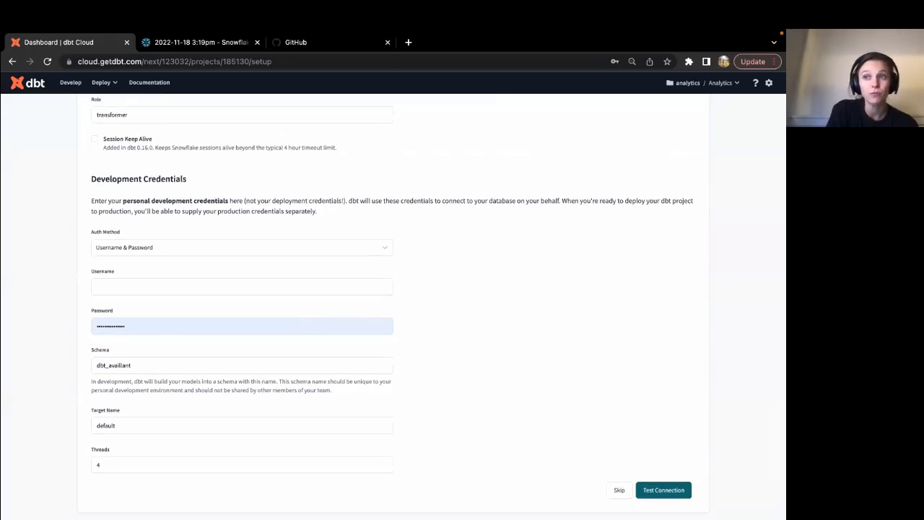
{"action": "left_click", "coordinate": [133, 285]}
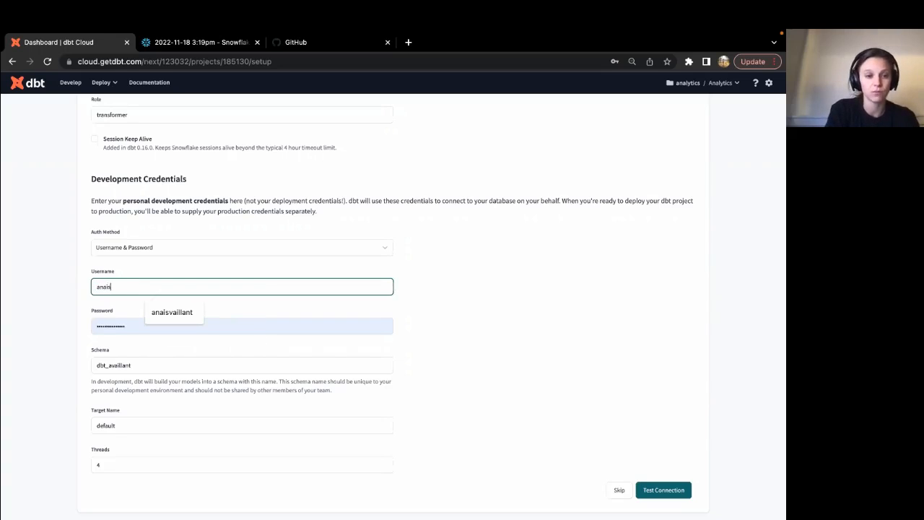
{"action": "left_click", "coordinate": [121, 322]}
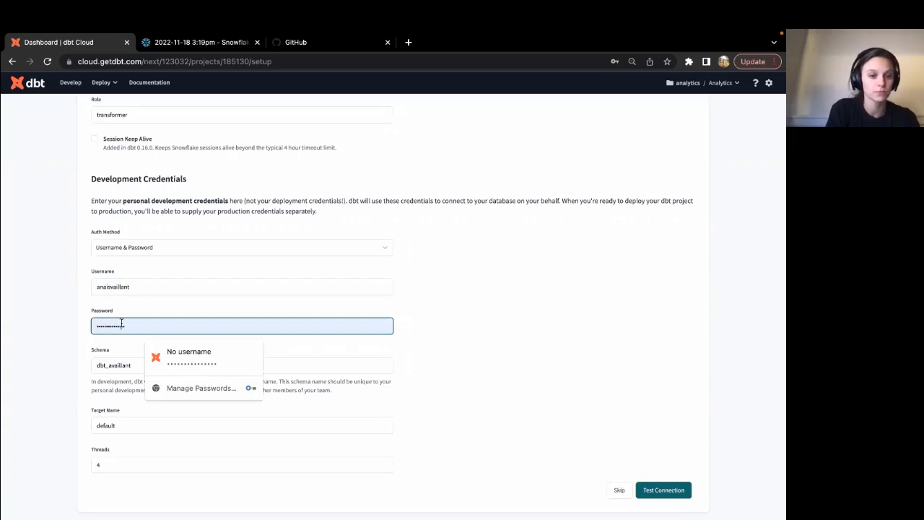
{"action": "double_click", "coordinate": [122, 323]}
{"action": "type", "text": "••••••••"}
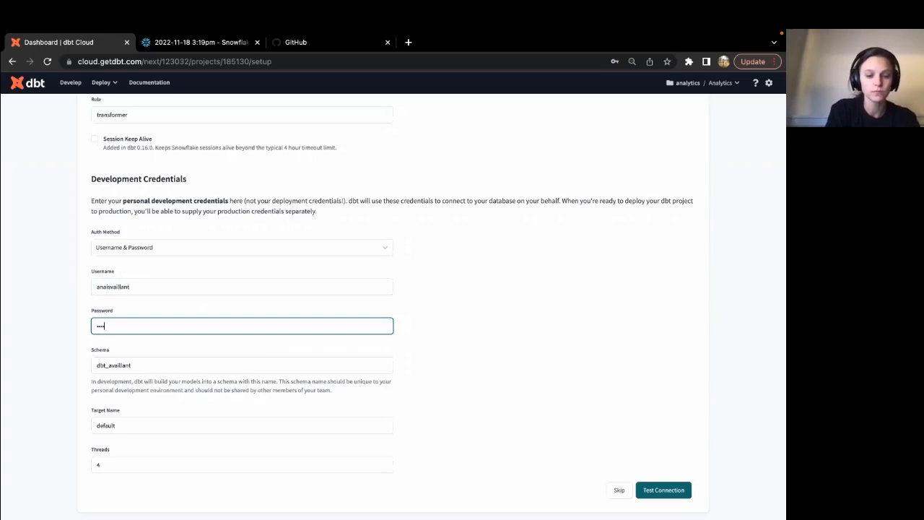
{"action": "type", "text": "••"}
{"action": "left_click", "coordinate": [61, 364]}
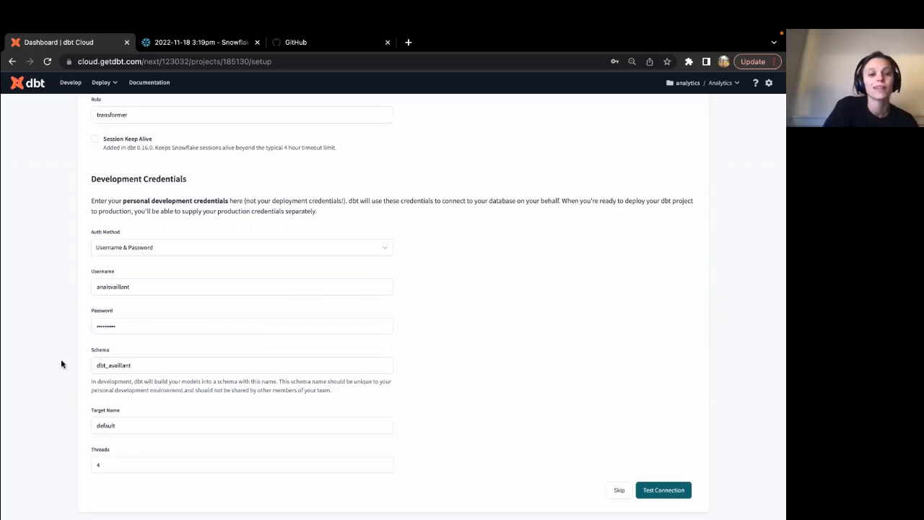
{"action": "scroll", "coordinate": [61, 364], "scroll_direction": "down", "scroll_amount": 1}
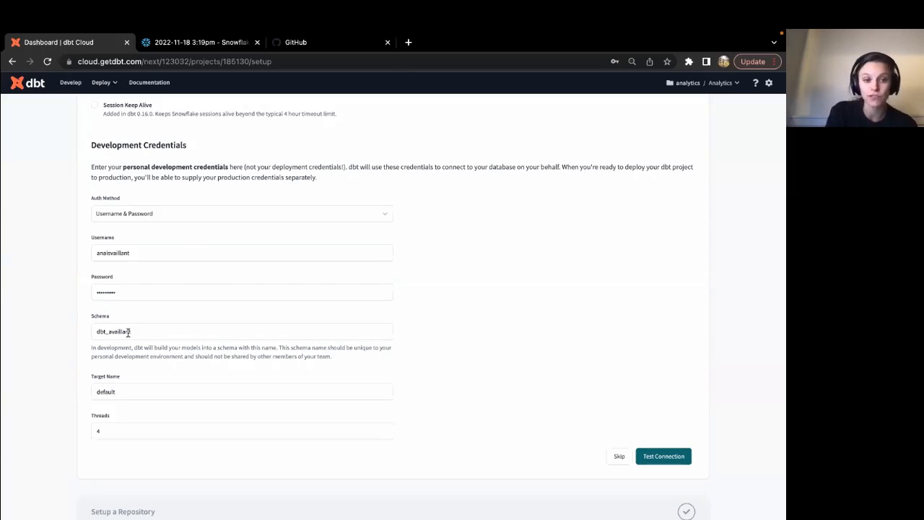
Test the Snowflake connection successfully and save the environment settings.
{"action": "left_click", "coordinate": [667, 456]}
{"action": "scroll", "coordinate": [695, 408], "scroll_direction": "down", "scroll_amount": 1}
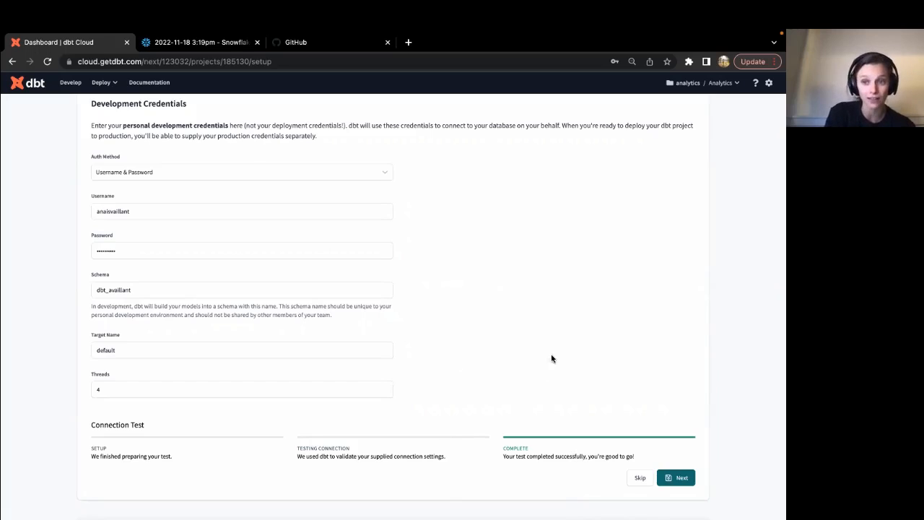
{"action": "left_click", "coordinate": [676, 481]}
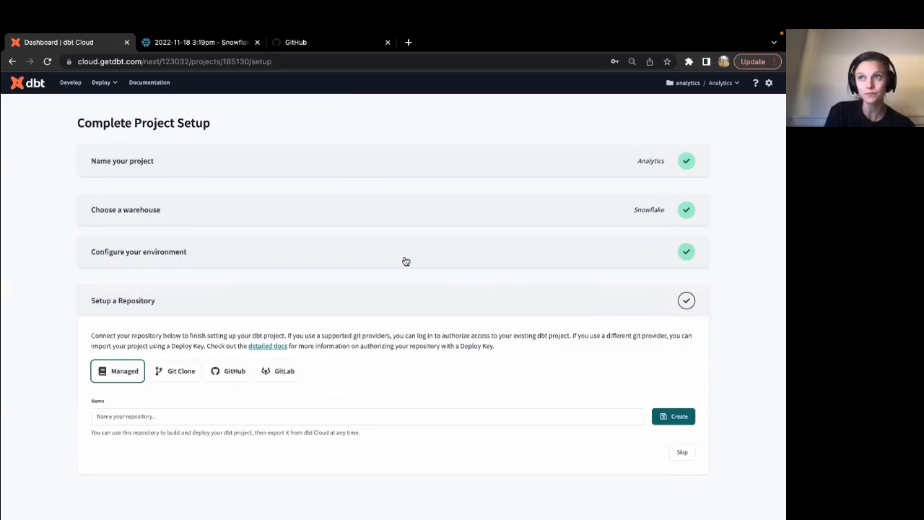
Choose GitHub as the repository provider and start connecting a GitHub account.
{"action": "left_click", "coordinate": [233, 375]}
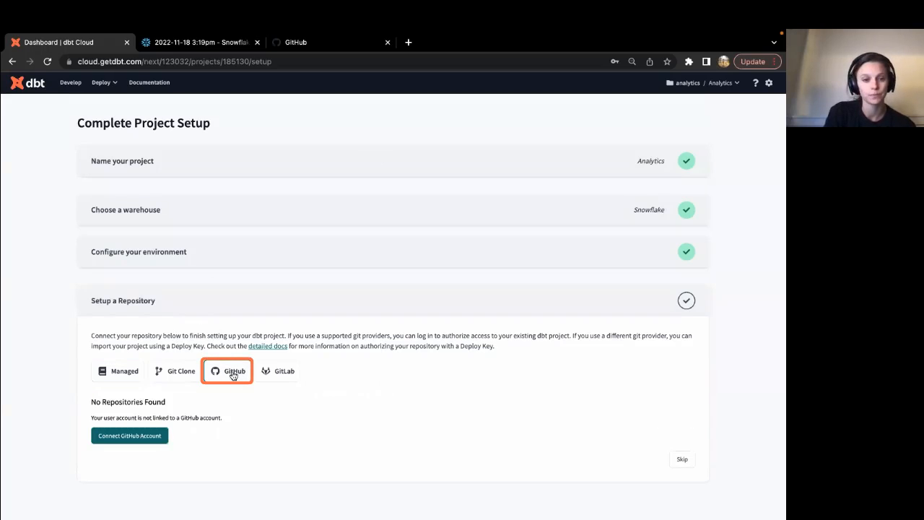
{"action": "left_click", "coordinate": [131, 445]}
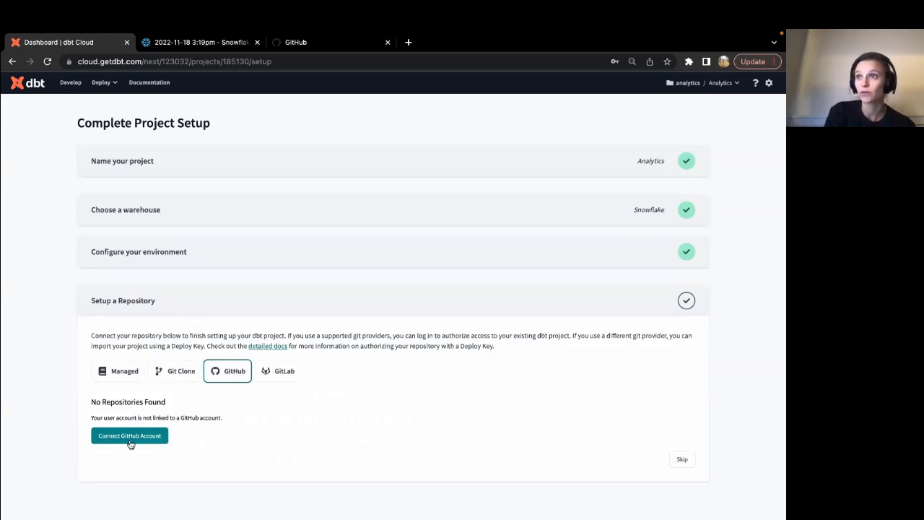
{"action": "left_click", "coordinate": [132, 442]}
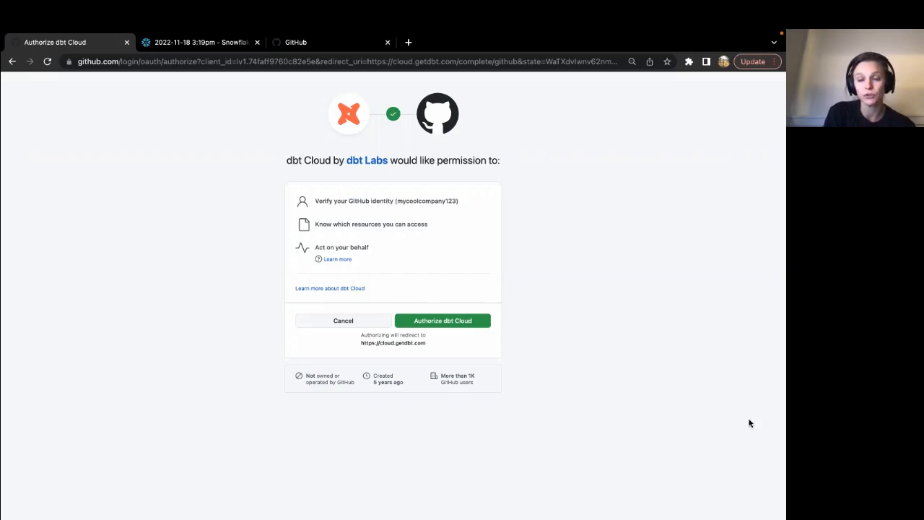
Authorize dbt Cloud on the GitHub account.
{"action": "left_click", "coordinate": [429, 326]}
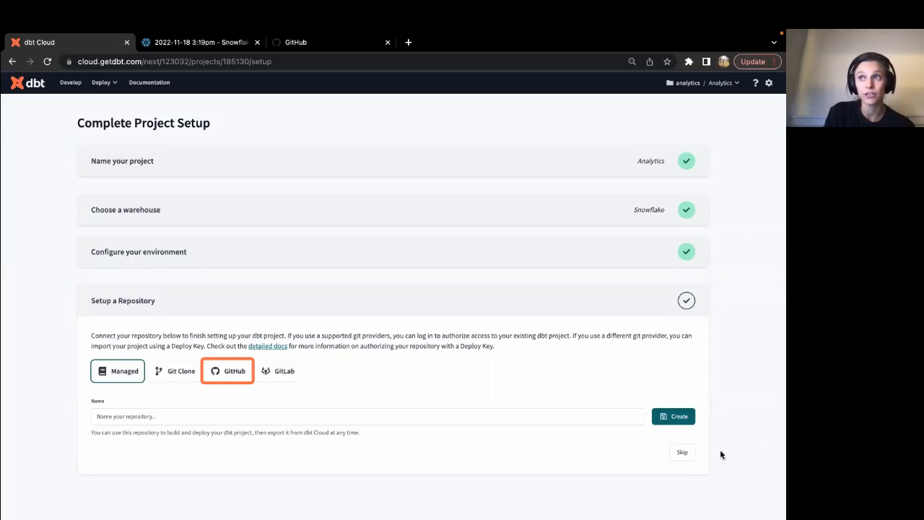
Select GitHub again and launch Configure GitHub Integration to grant repository access.
{"action": "left_click", "coordinate": [215, 373]}
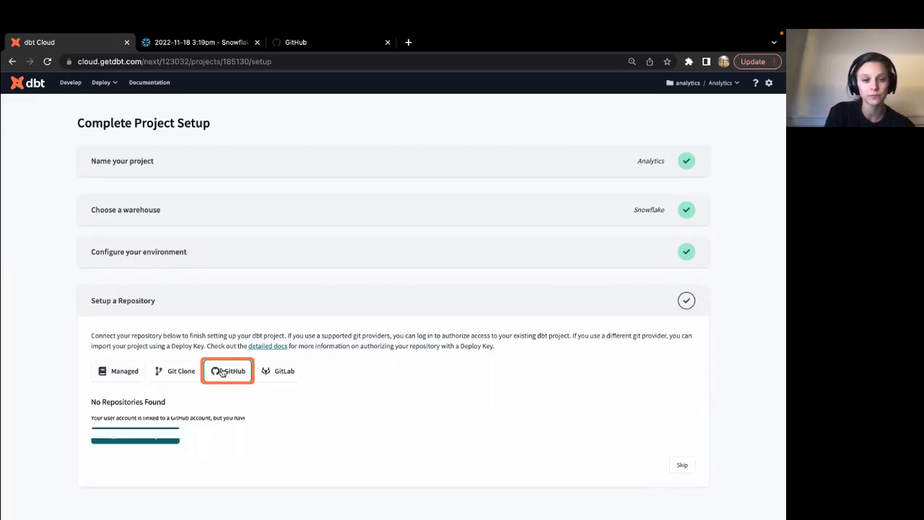
{"action": "left_click", "coordinate": [164, 435]}
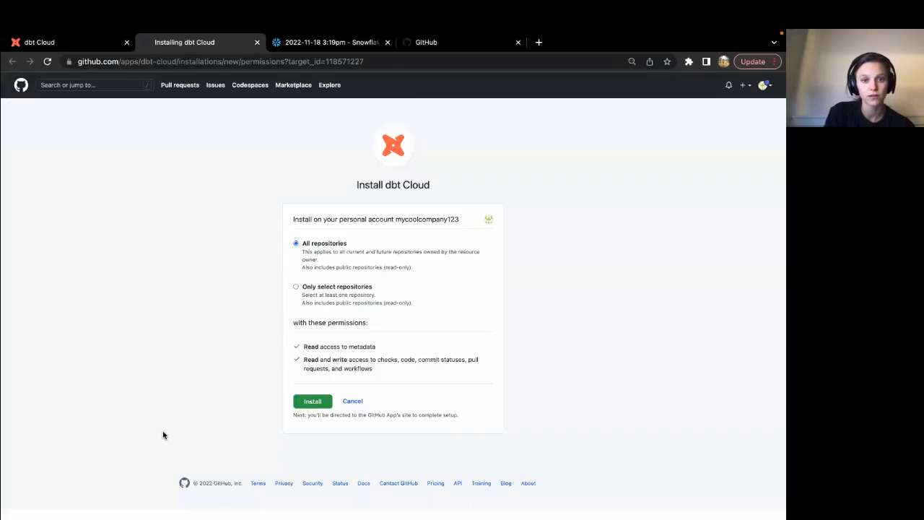
Install dbt Cloud on GitHub with access limited to the dbt-project repository.
{"action": "left_click", "coordinate": [321, 294]}
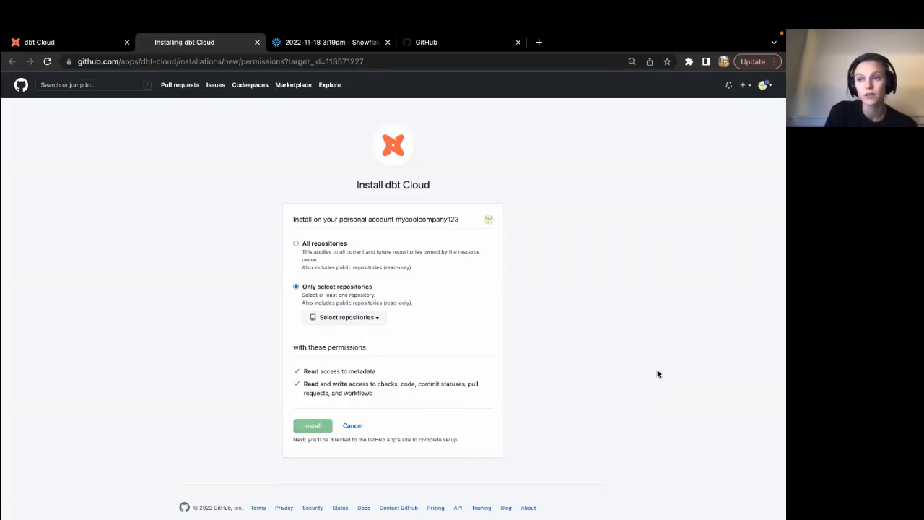
{"action": "left_click", "coordinate": [342, 318]}
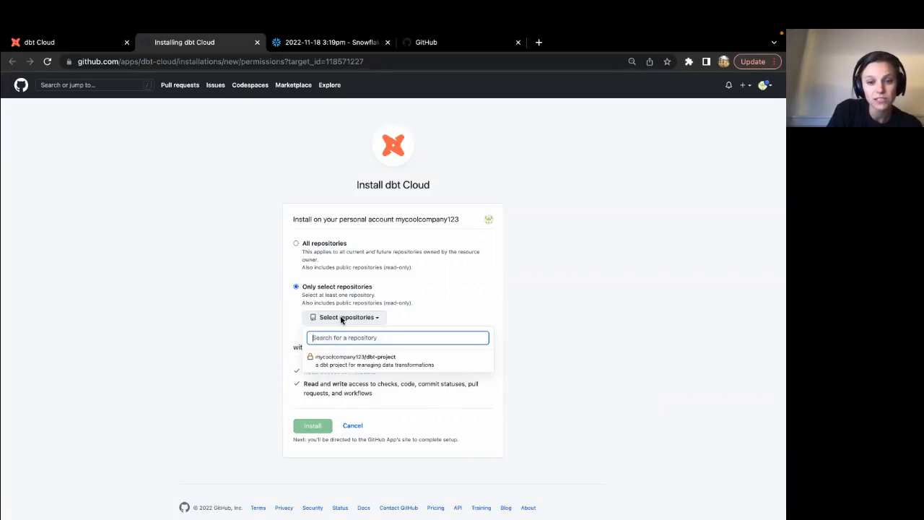
{"action": "left_click", "coordinate": [369, 364]}
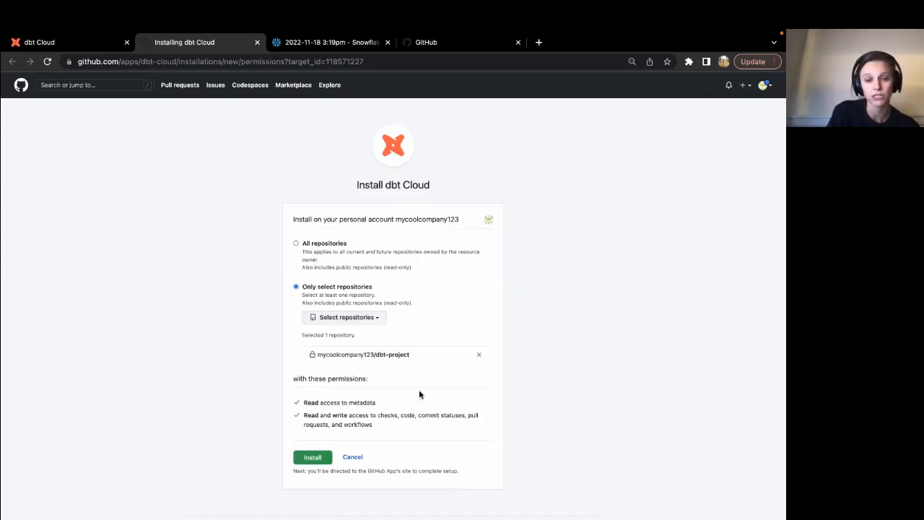
{"action": "scroll", "coordinate": [415, 390], "scroll_direction": "down", "scroll_amount": 1}
{"action": "left_click", "coordinate": [298, 412]}
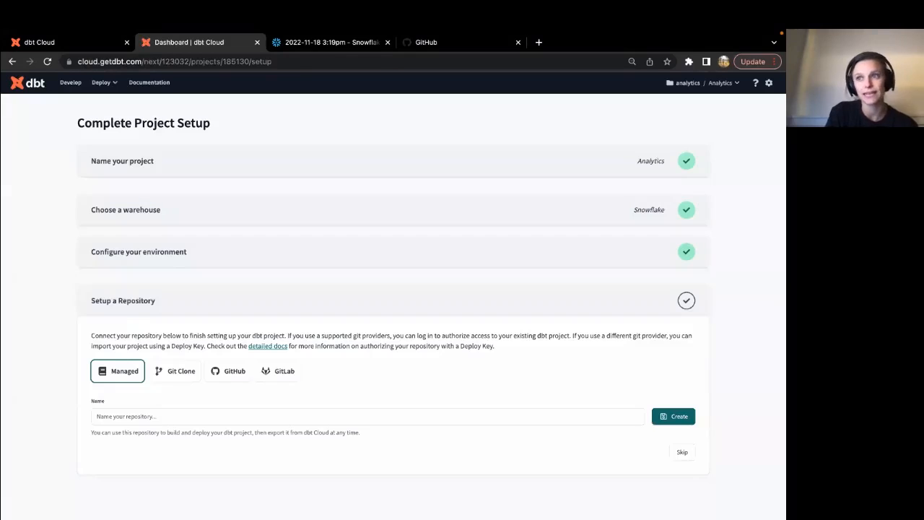
Choose GitHub as the repository provider and import the dbt-project repository.
{"action": "left_click", "coordinate": [221, 380]}
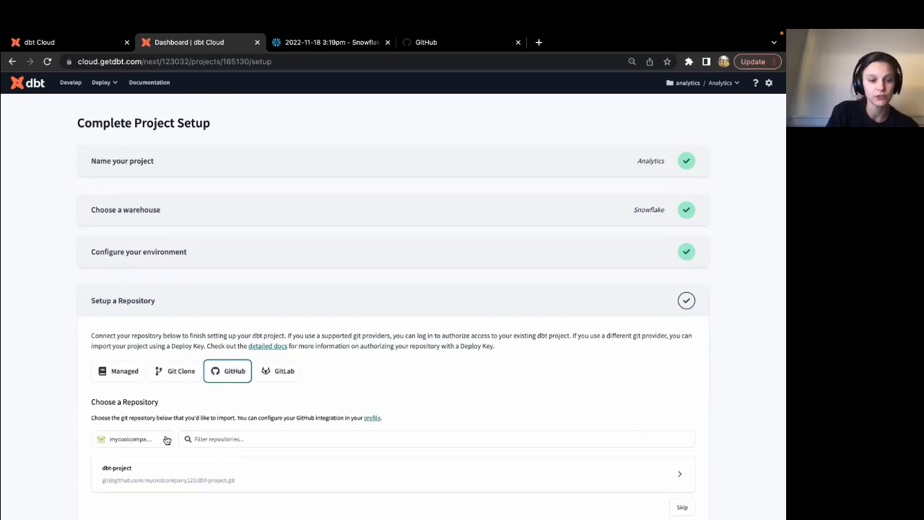
{"action": "scroll", "coordinate": [166, 440], "scroll_direction": "down", "scroll_amount": 1}
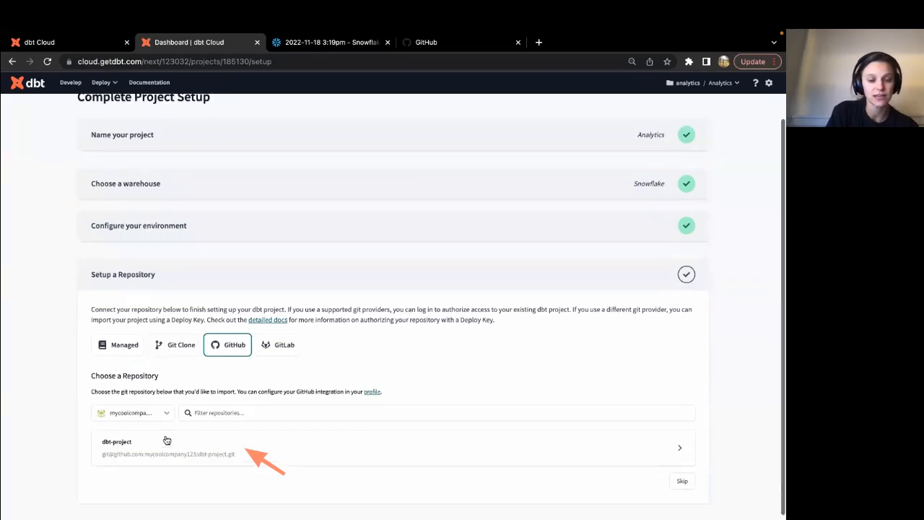
{"action": "left_click", "coordinate": [229, 442]}
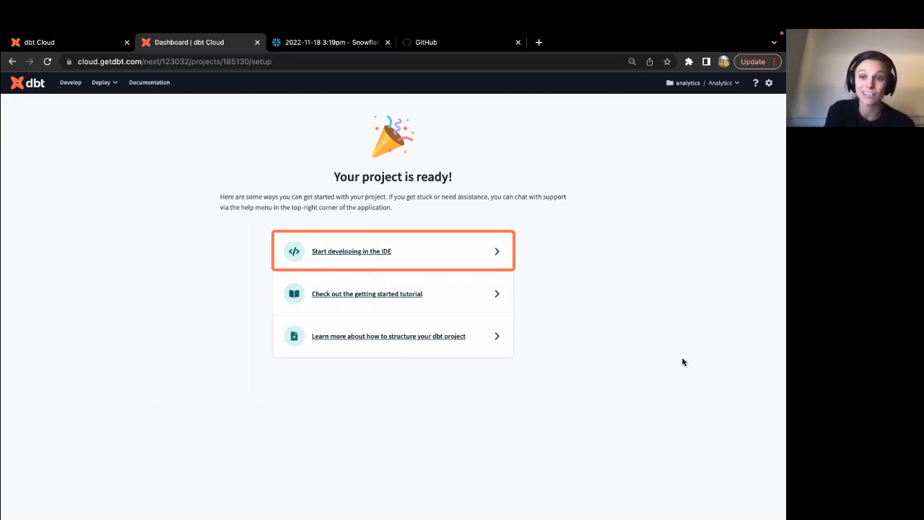
Open dbt-project in the develop IDE, dismiss the welcome message, and initialize the dbt starter project.
{"action": "left_click", "coordinate": [344, 249]}
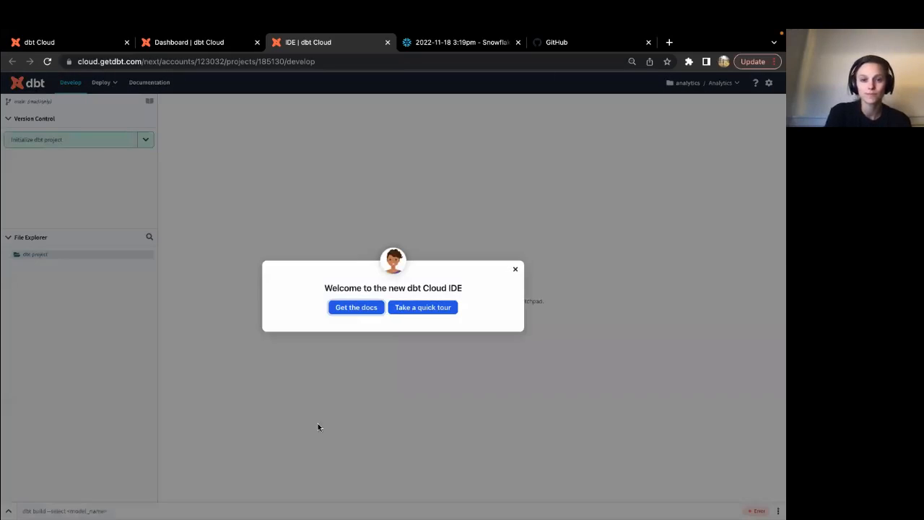
{"action": "left_click", "coordinate": [515, 270]}
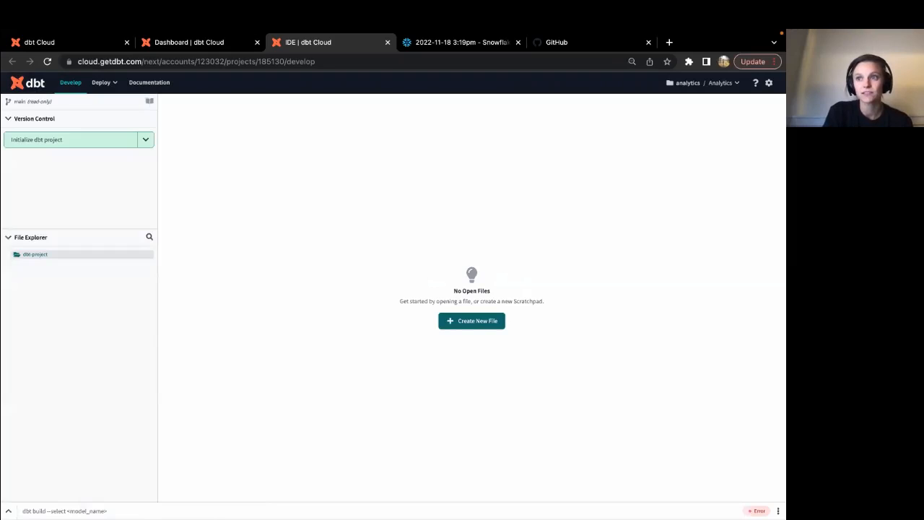
{"action": "left_click", "coordinate": [41, 141]}
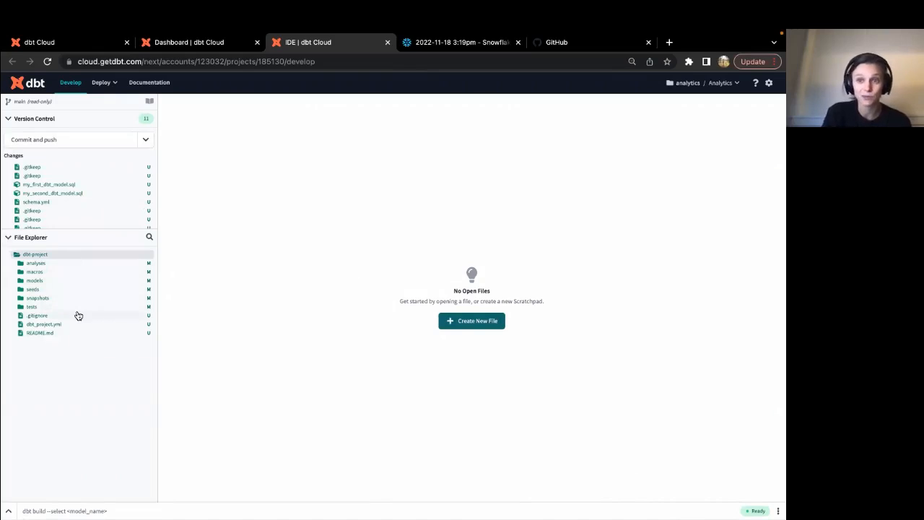
Commit and push the 11 starter files to main with the message 'initial commit'.
{"action": "left_click", "coordinate": [74, 144]}
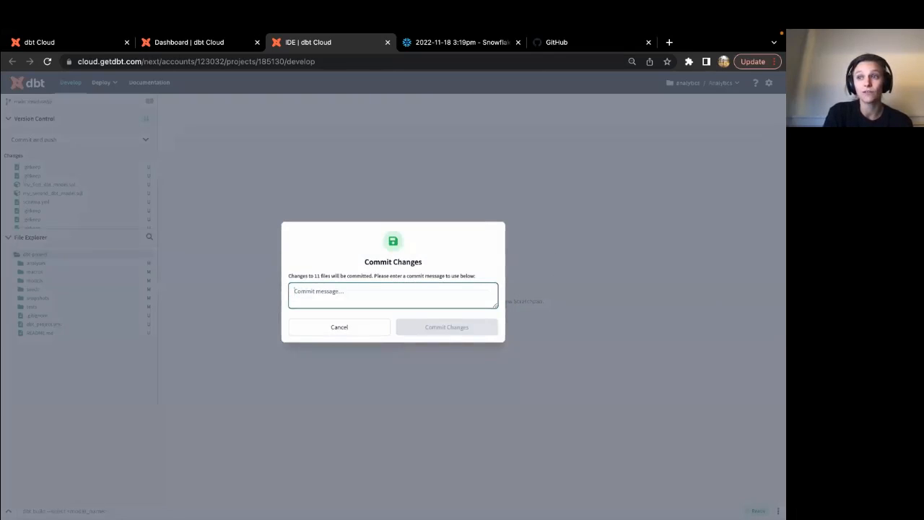
{"action": "type", "text": "in"}
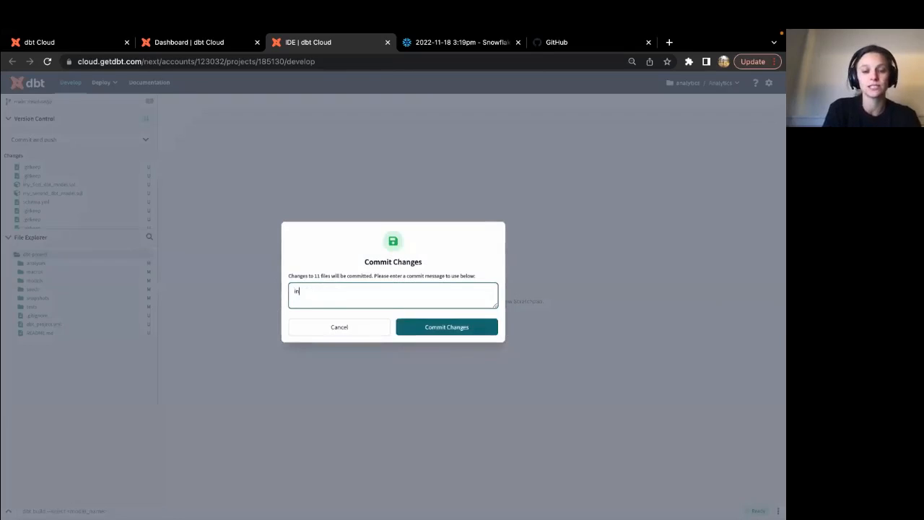
{"action": "type", "text": "iti"}
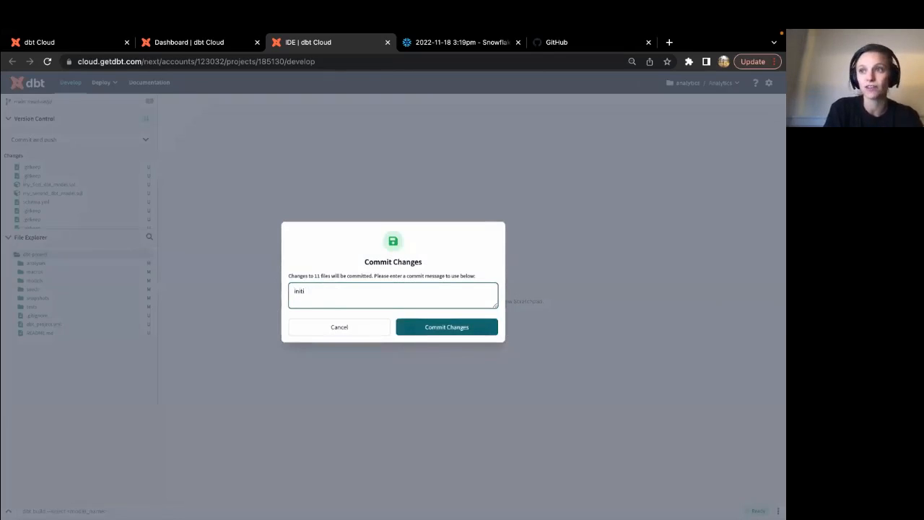
{"action": "type", "text": "al commit"}
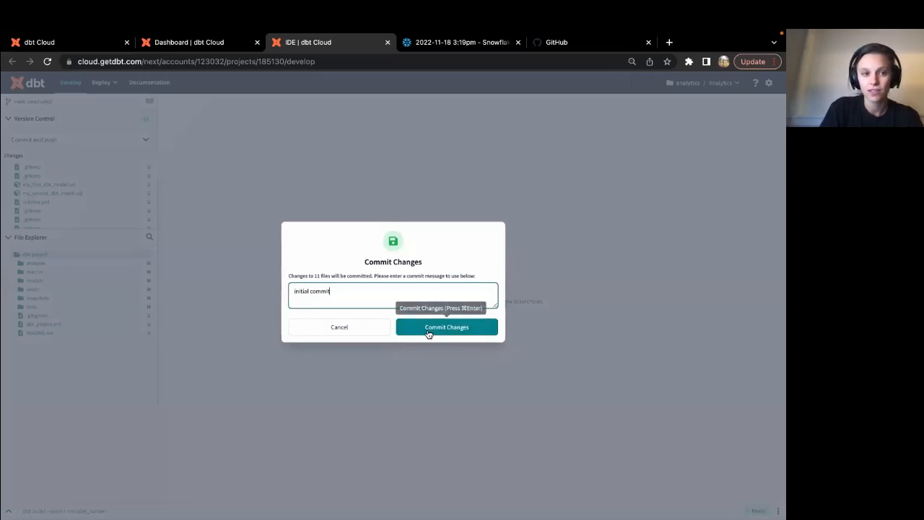
{"action": "left_click", "coordinate": [428, 329]}
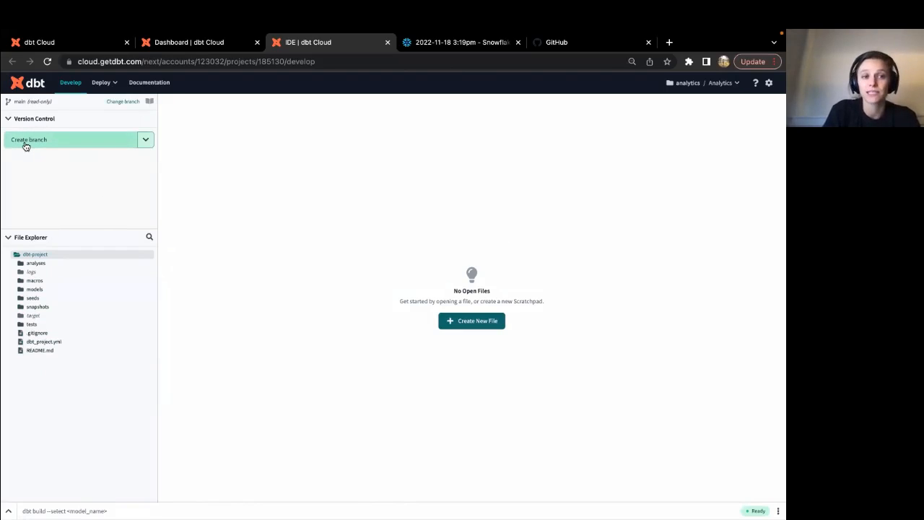
{"action": "double_click", "coordinate": [15, 102]}
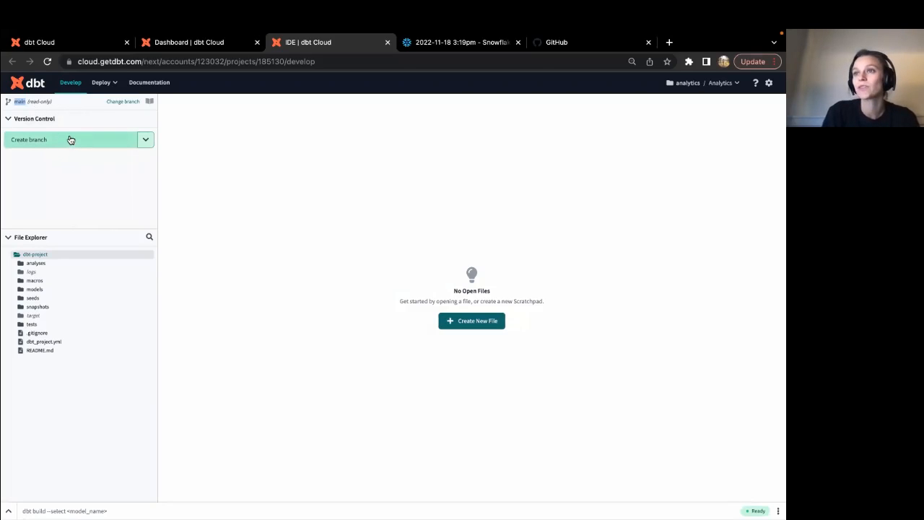
In GitHub, go to Your repositories and open the dbt-project repository.
{"action": "left_click", "coordinate": [563, 45]}
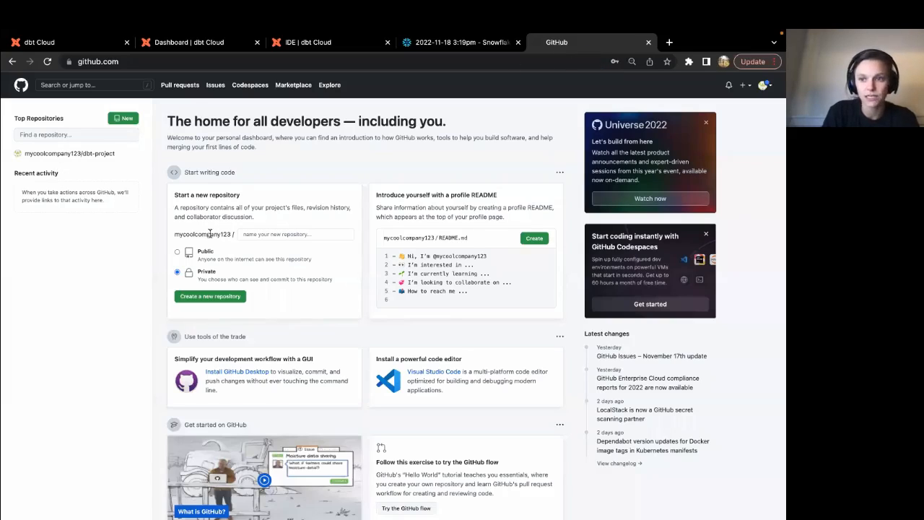
{"action": "left_click", "coordinate": [766, 85]}
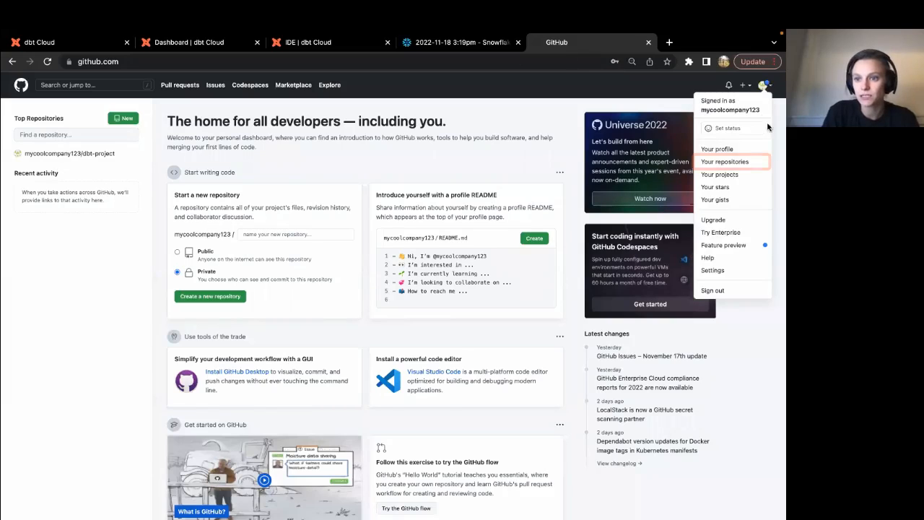
{"action": "left_click", "coordinate": [724, 162]}
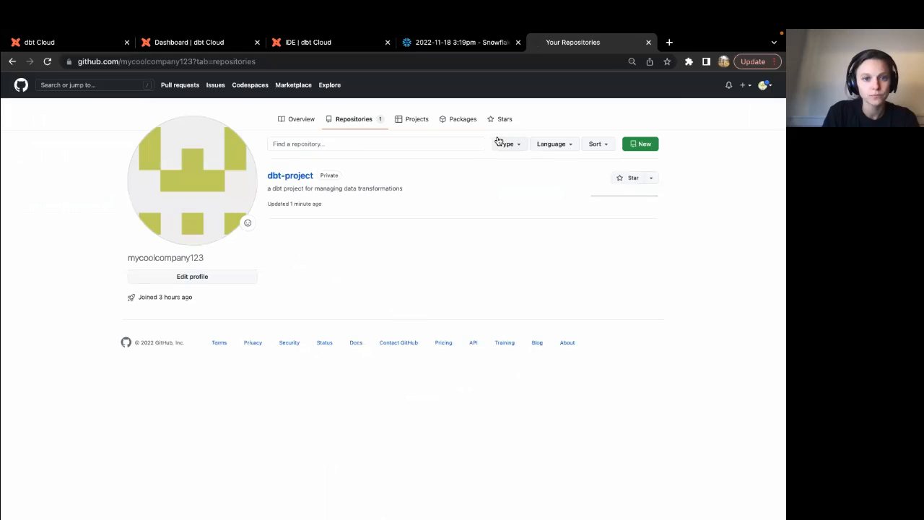
{"action": "left_click", "coordinate": [283, 180]}
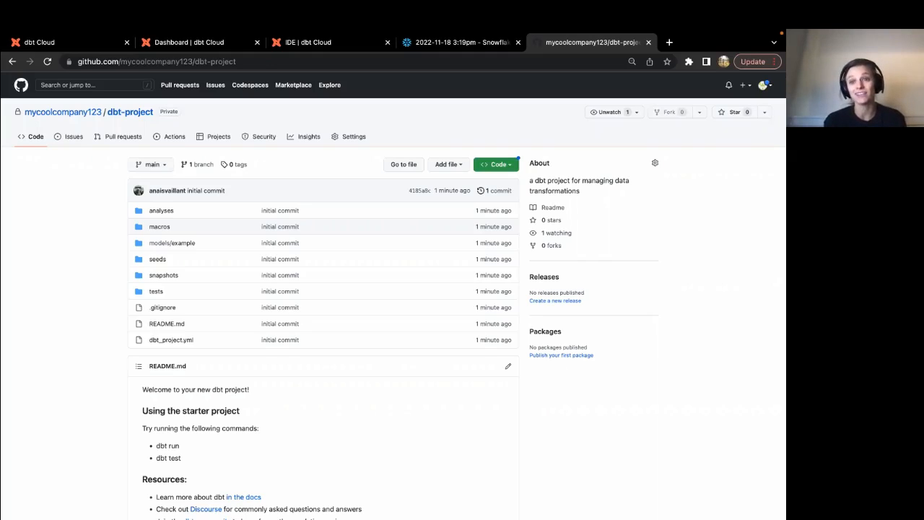
Back in the dbt Cloud IDE, execute 'dbt run' from the command bar.
{"action": "left_click", "coordinate": [80, 46]}
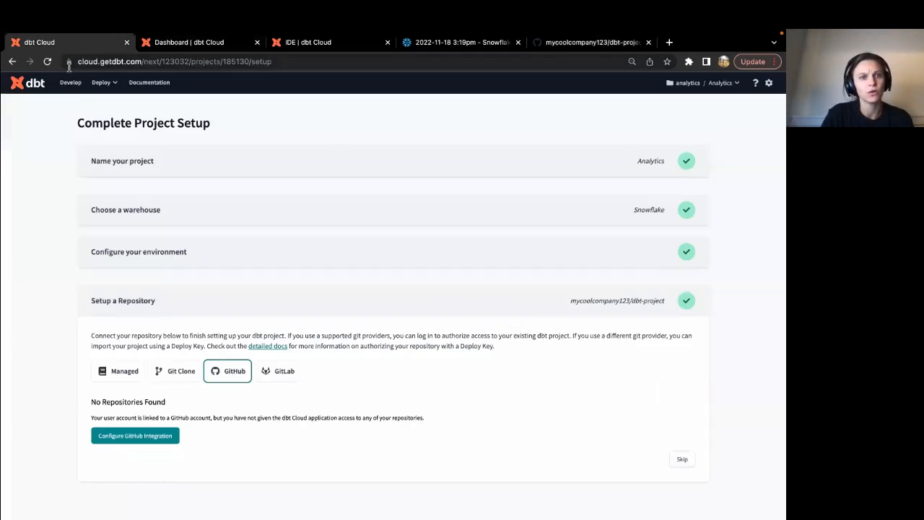
{"action": "left_click", "coordinate": [196, 42]}
{"action": "left_click", "coordinate": [331, 44]}
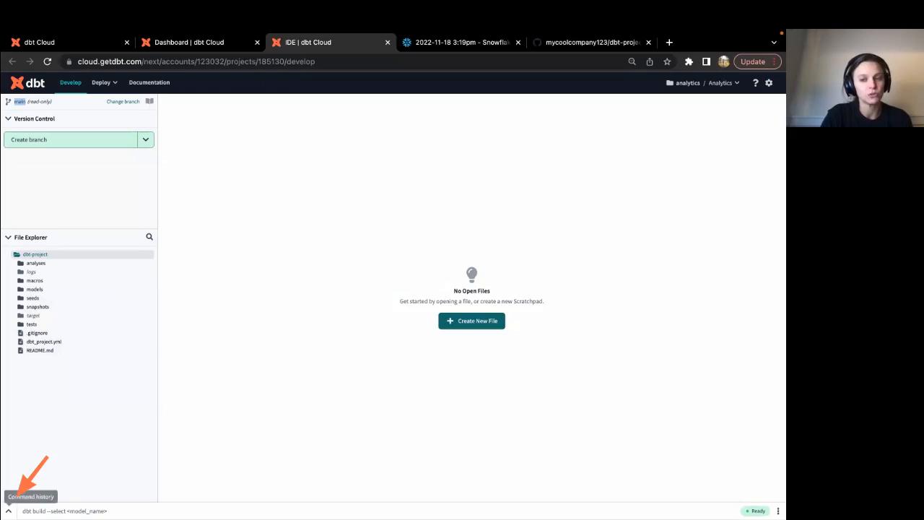
{"action": "left_click", "coordinate": [9, 510]}
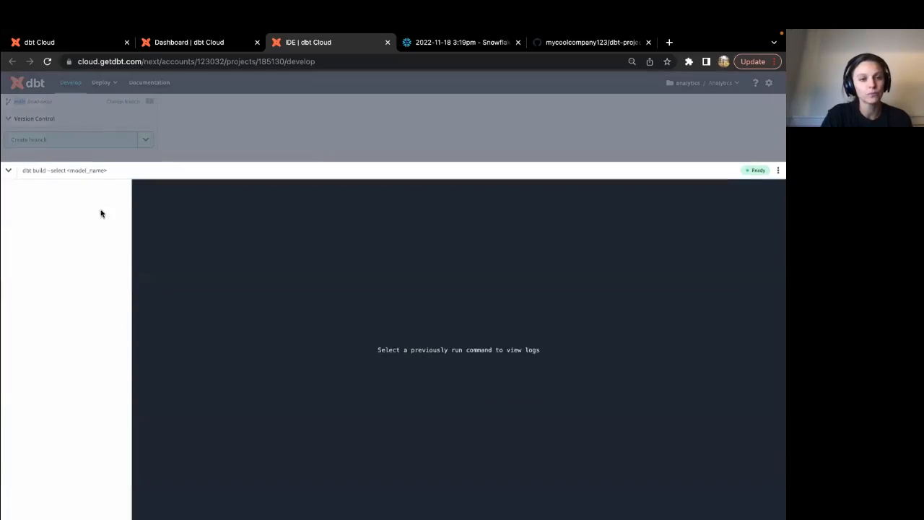
{"action": "left_click", "coordinate": [71, 171]}
{"action": "type", "text": "dbt run"}
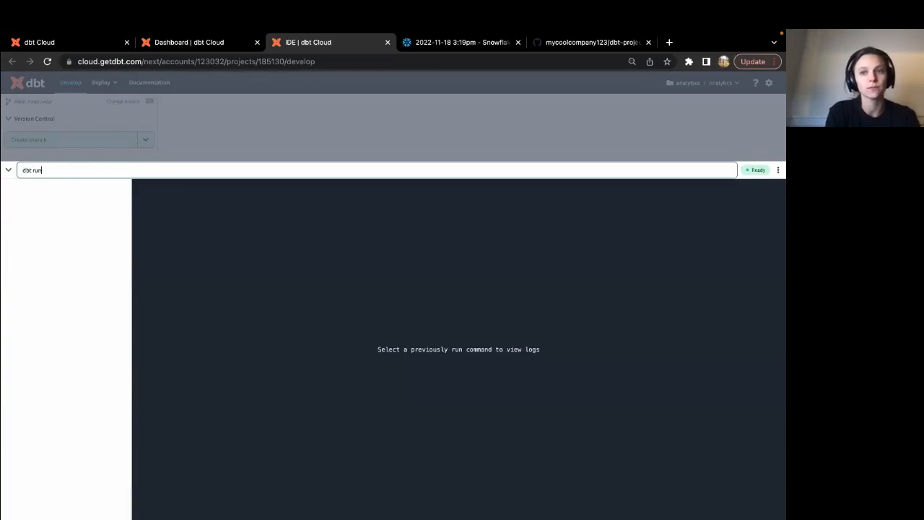
{"action": "key", "text": "Return"}
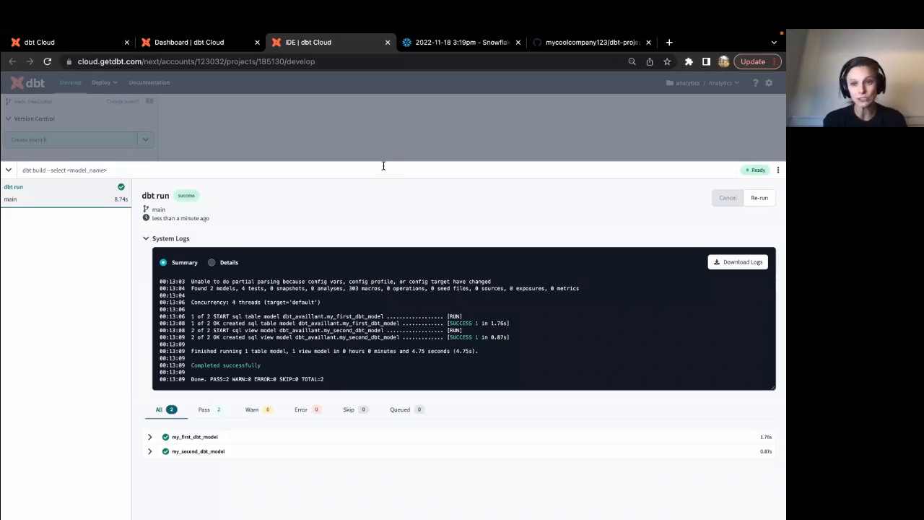
Collapse the run logs and expand models/example to view the two example models.
{"action": "left_click", "coordinate": [337, 123]}
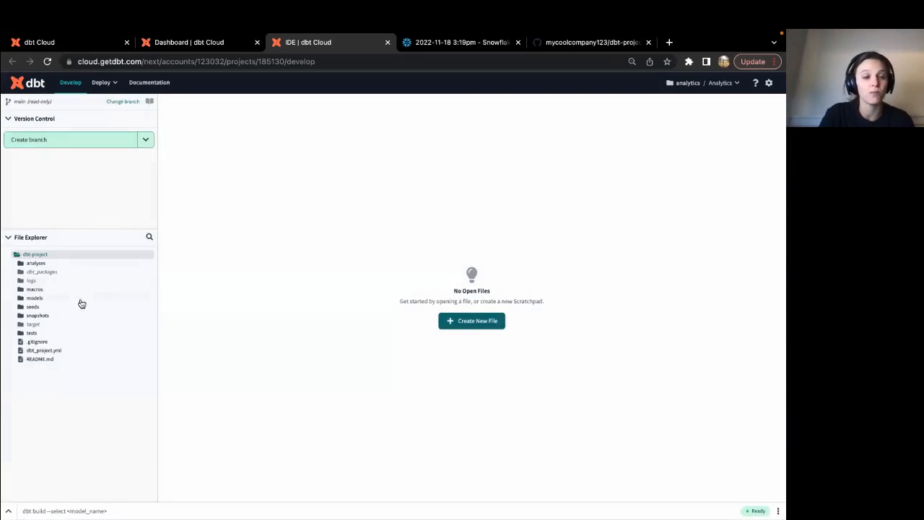
{"action": "left_click", "coordinate": [56, 300]}
{"action": "left_click", "coordinate": [57, 305]}
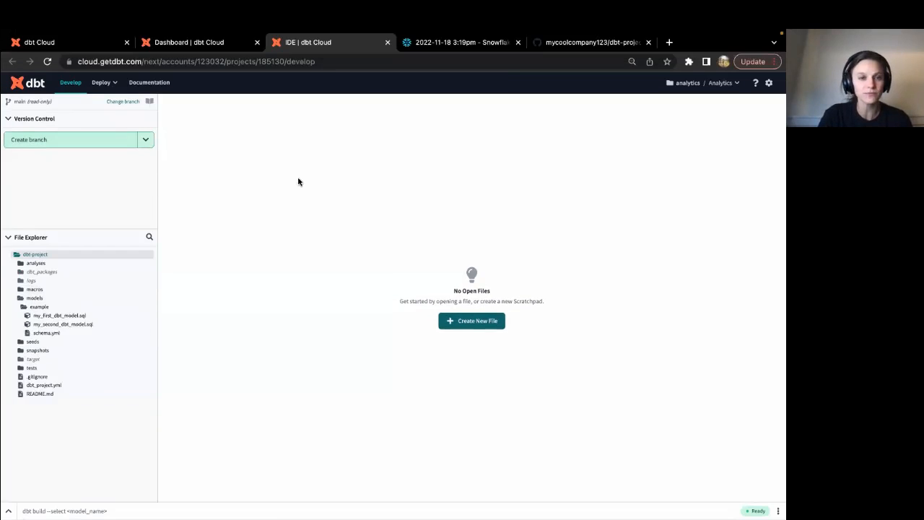
{"action": "left_click", "coordinate": [438, 44]}
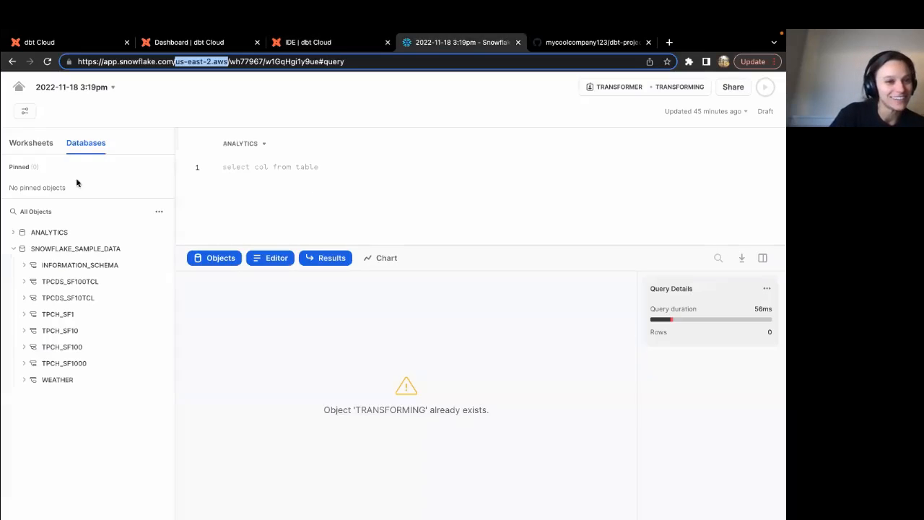
Expand ANALYTICS and its dbt schema to find table MY_FIRST_DBT_MODEL and view MY_SECOND_DBT_MODEL.
{"action": "left_click", "coordinate": [14, 234]}
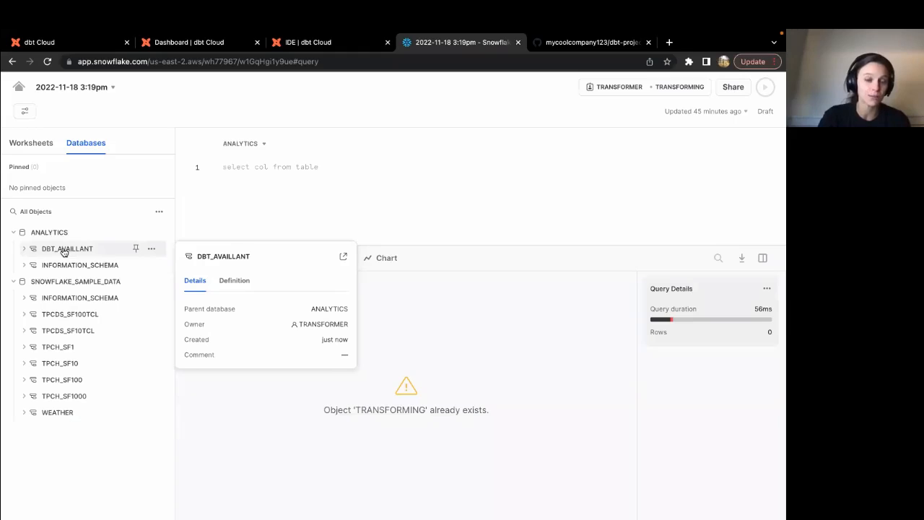
{"action": "left_click", "coordinate": [26, 249]}
{"action": "left_click", "coordinate": [57, 266]}
{"action": "left_click", "coordinate": [56, 266]}
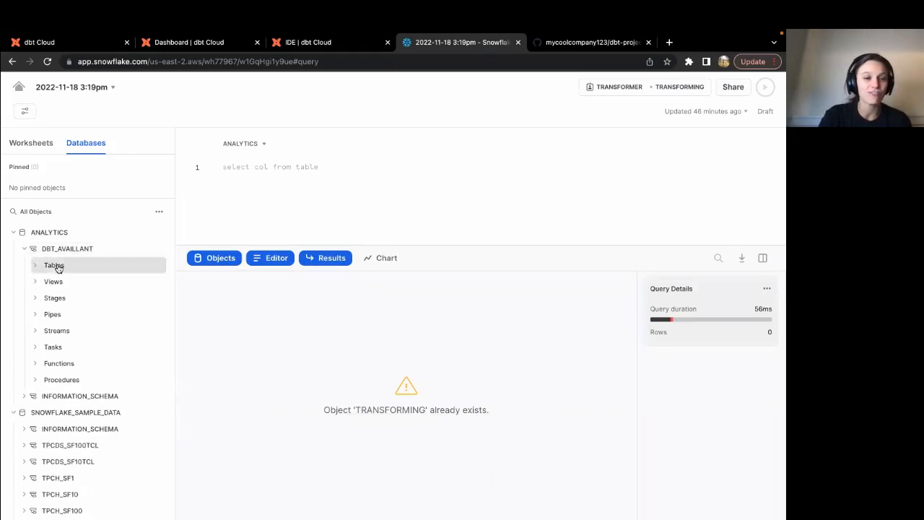
{"action": "left_click", "coordinate": [56, 266]}
{"action": "left_click", "coordinate": [52, 298]}
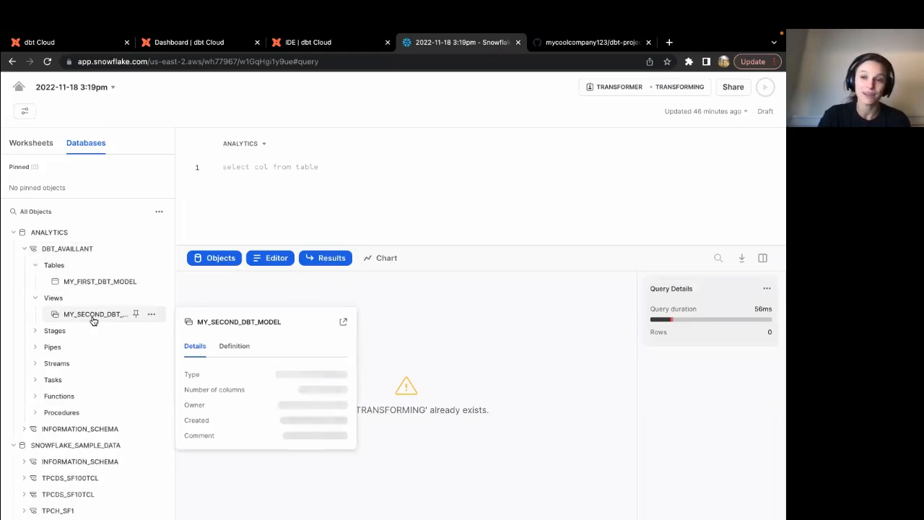